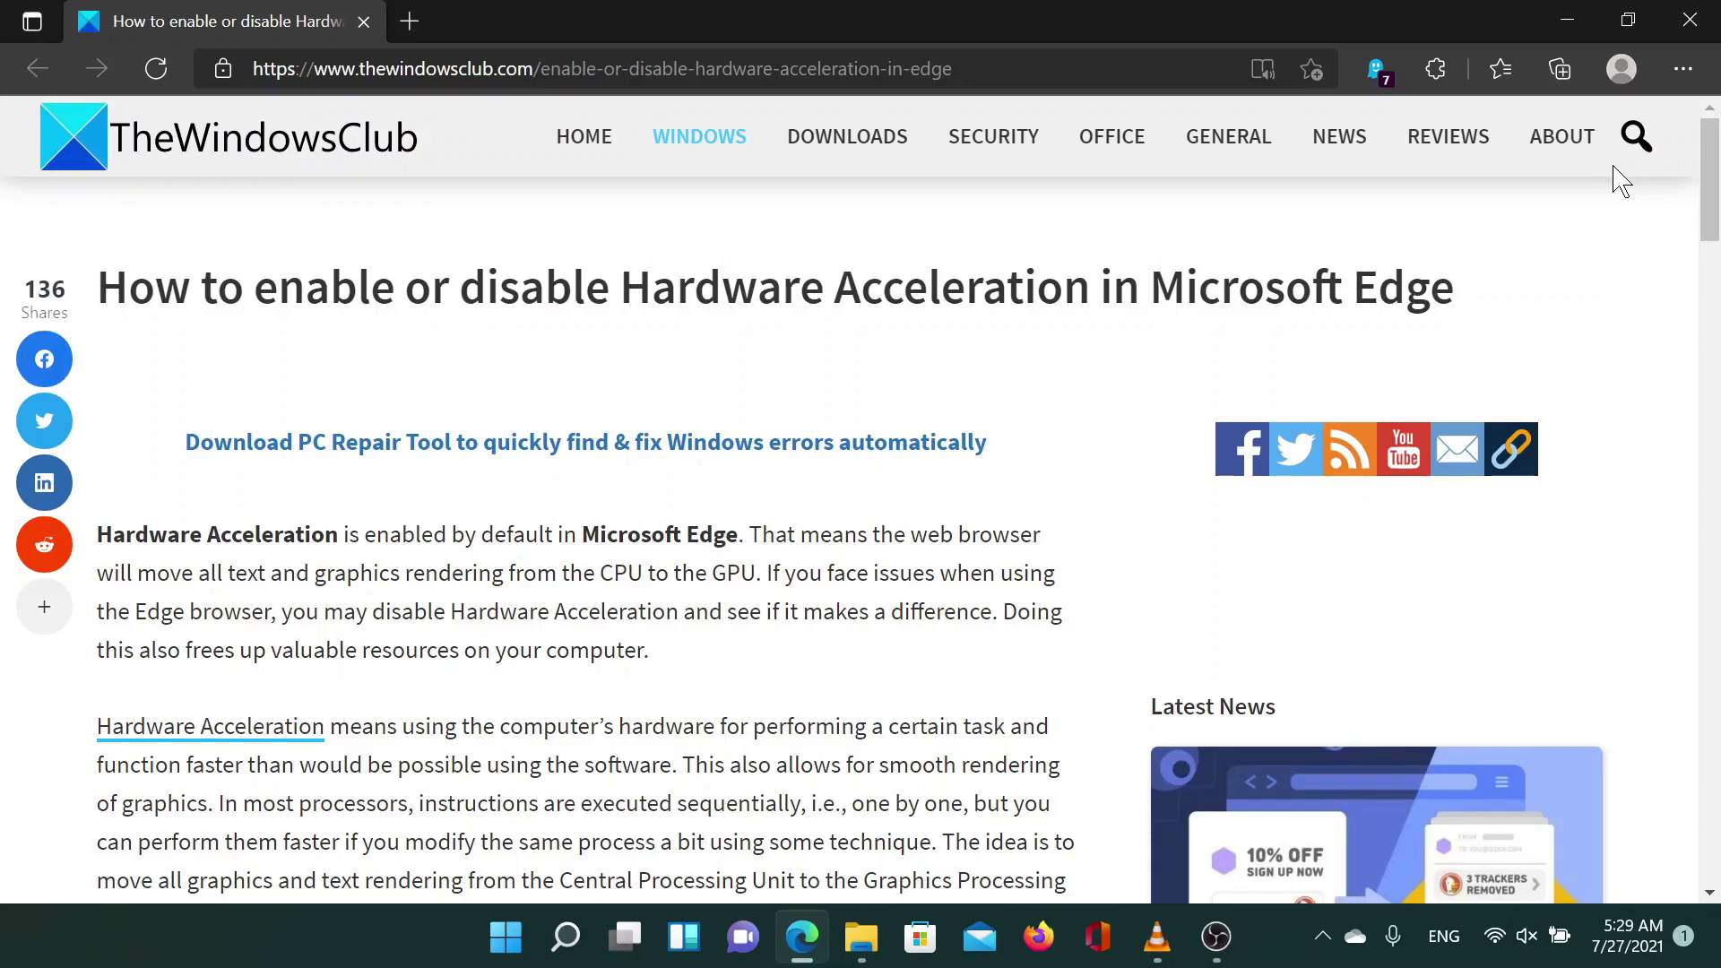
- Open Edge Settings from the Settings and more menu in a new tab
left_click(1682, 69)
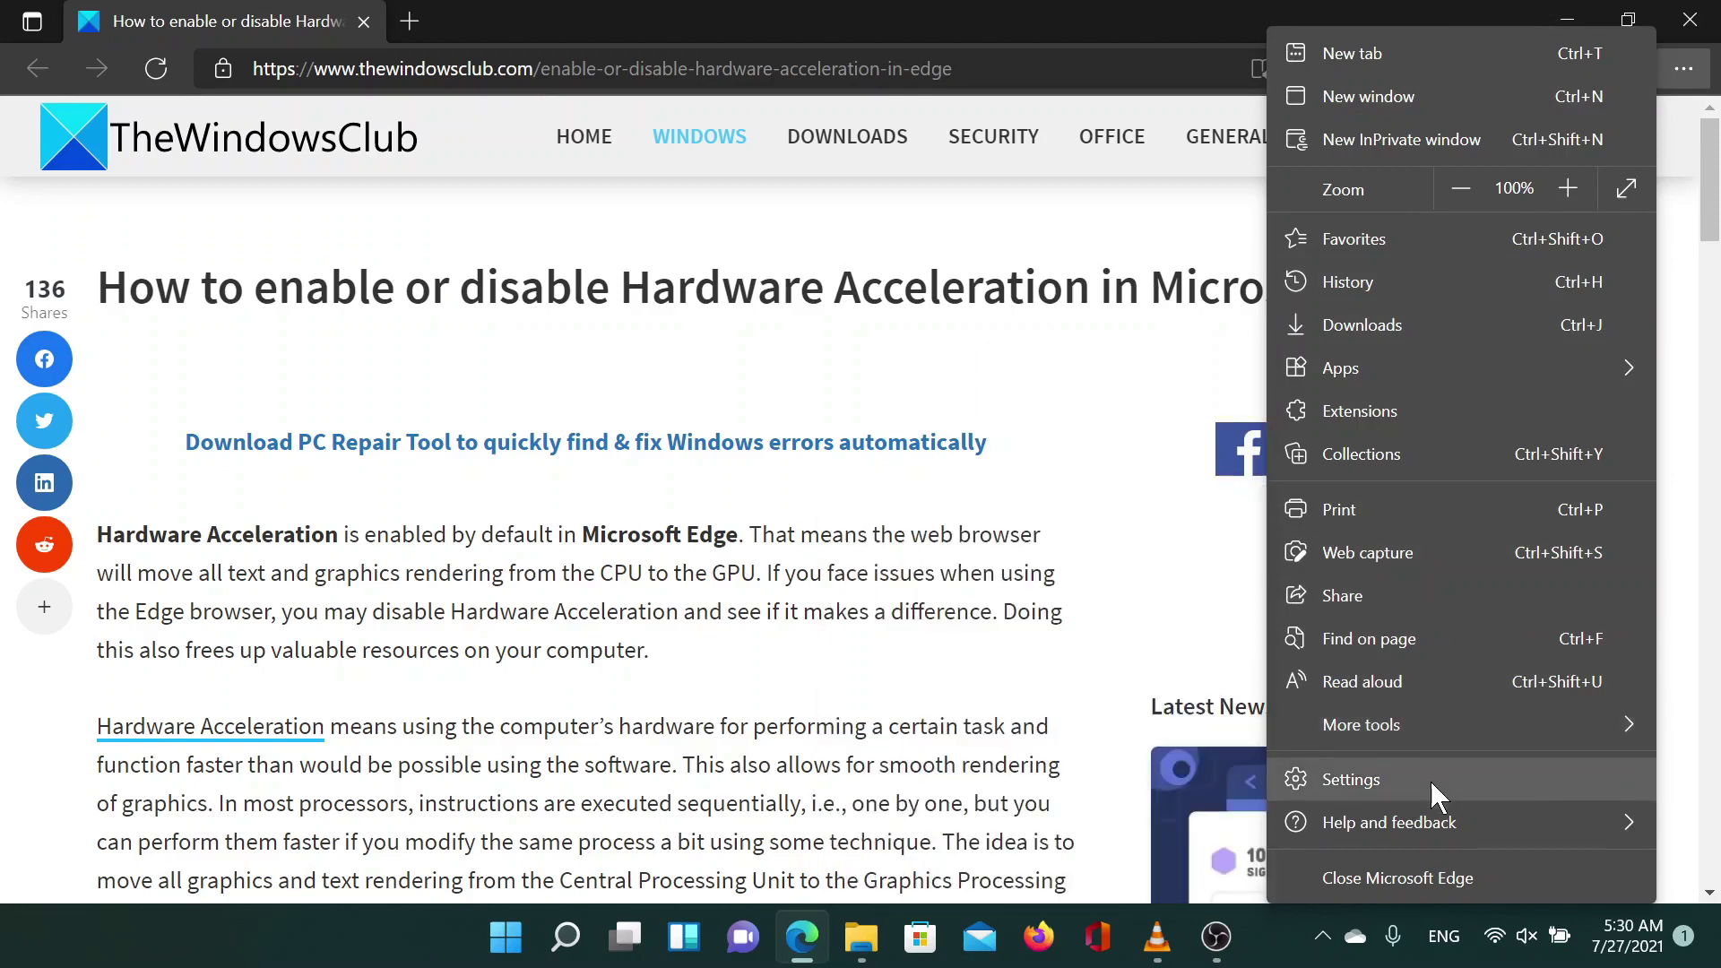
left_click(1430, 782)
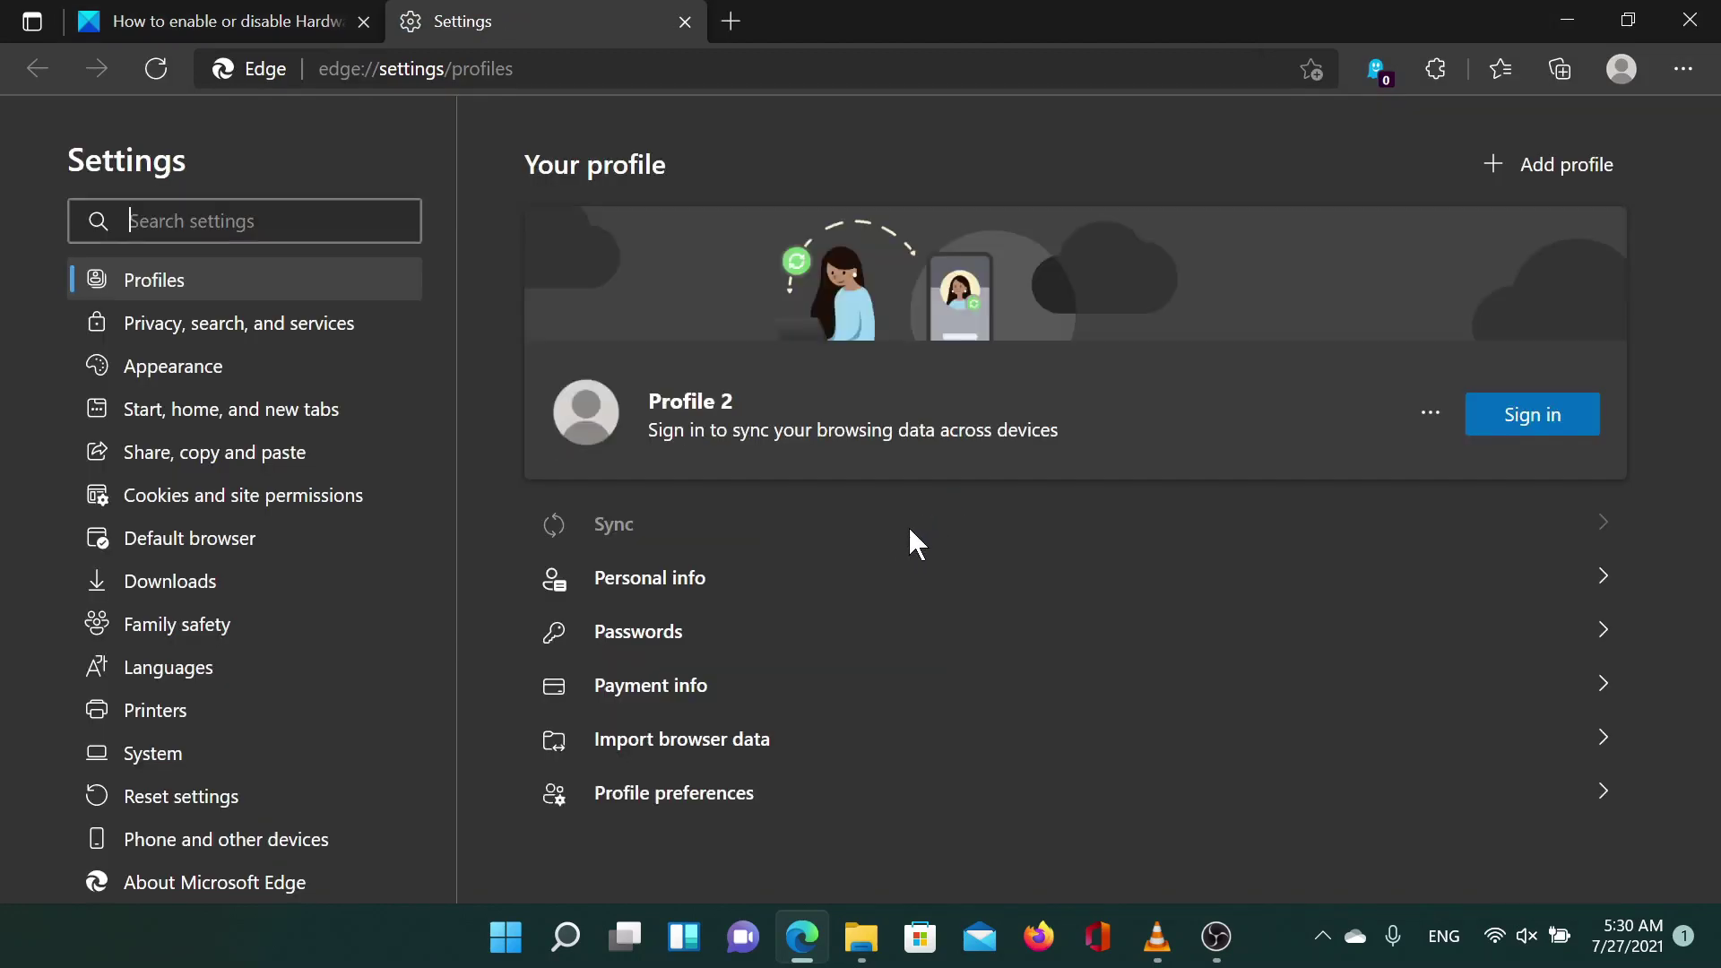
- In System settings, switch 'Use hardware acceleration when available' on, then back off
left_click(198, 765)
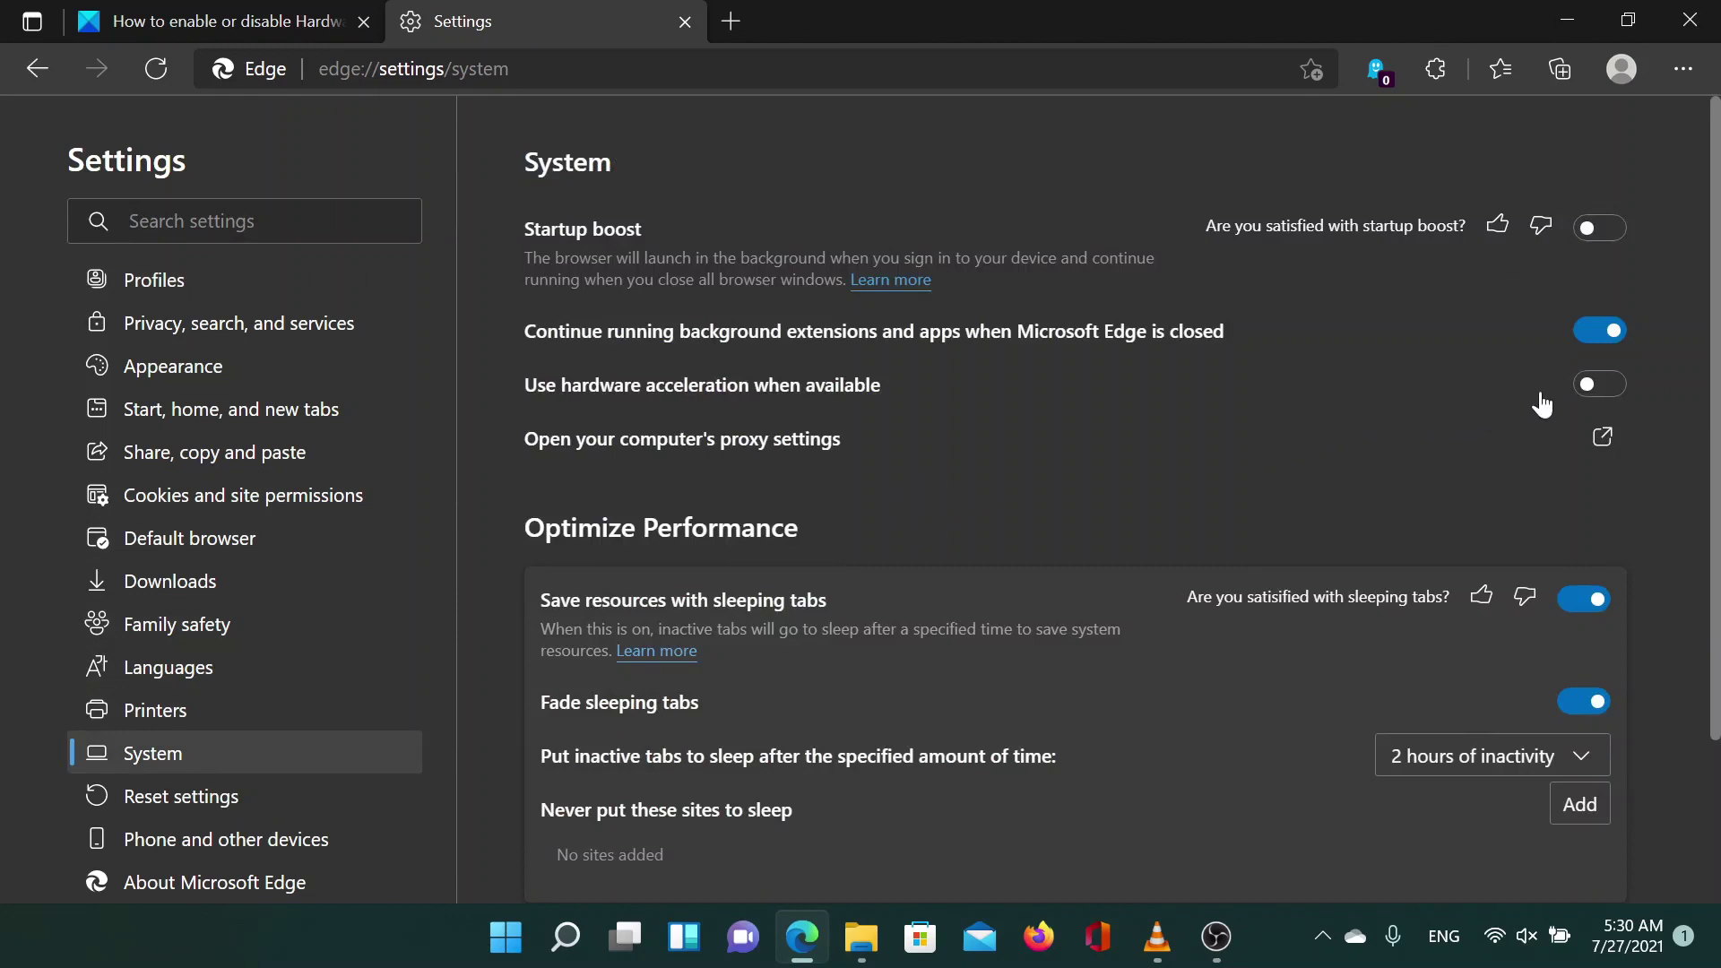
left_click(1588, 388)
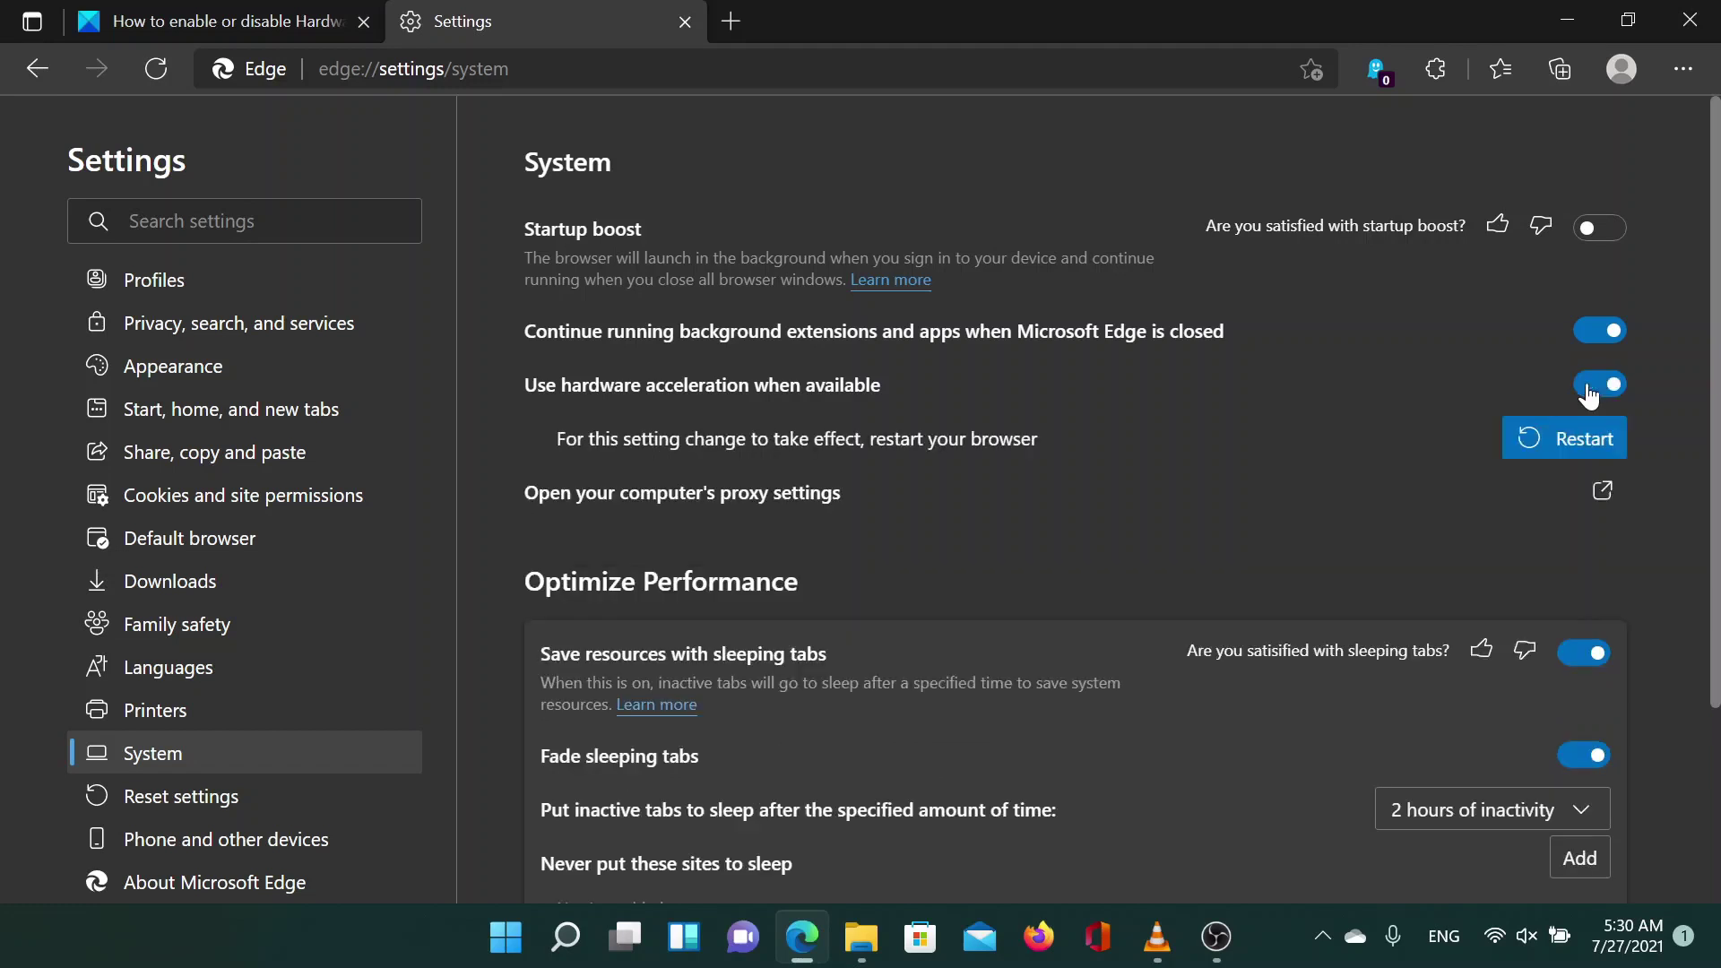
left_click(1587, 388)
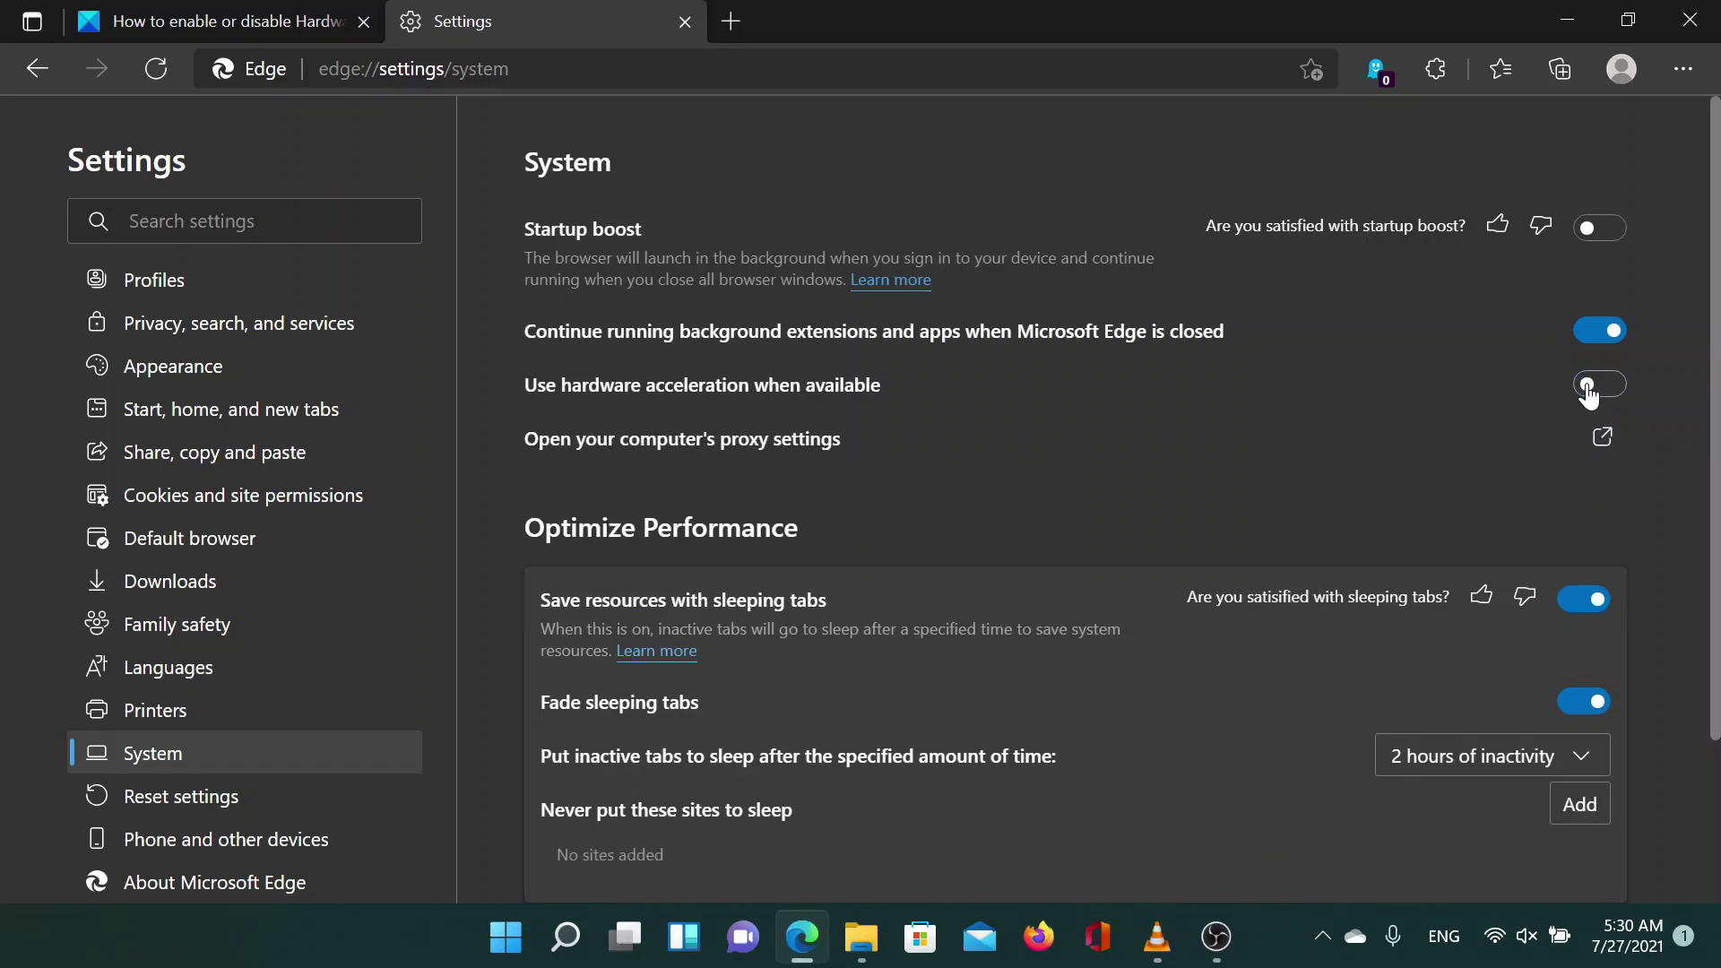
- Switch back to the TheWindowsClub hardware acceleration article tab
left_click(189, 18)
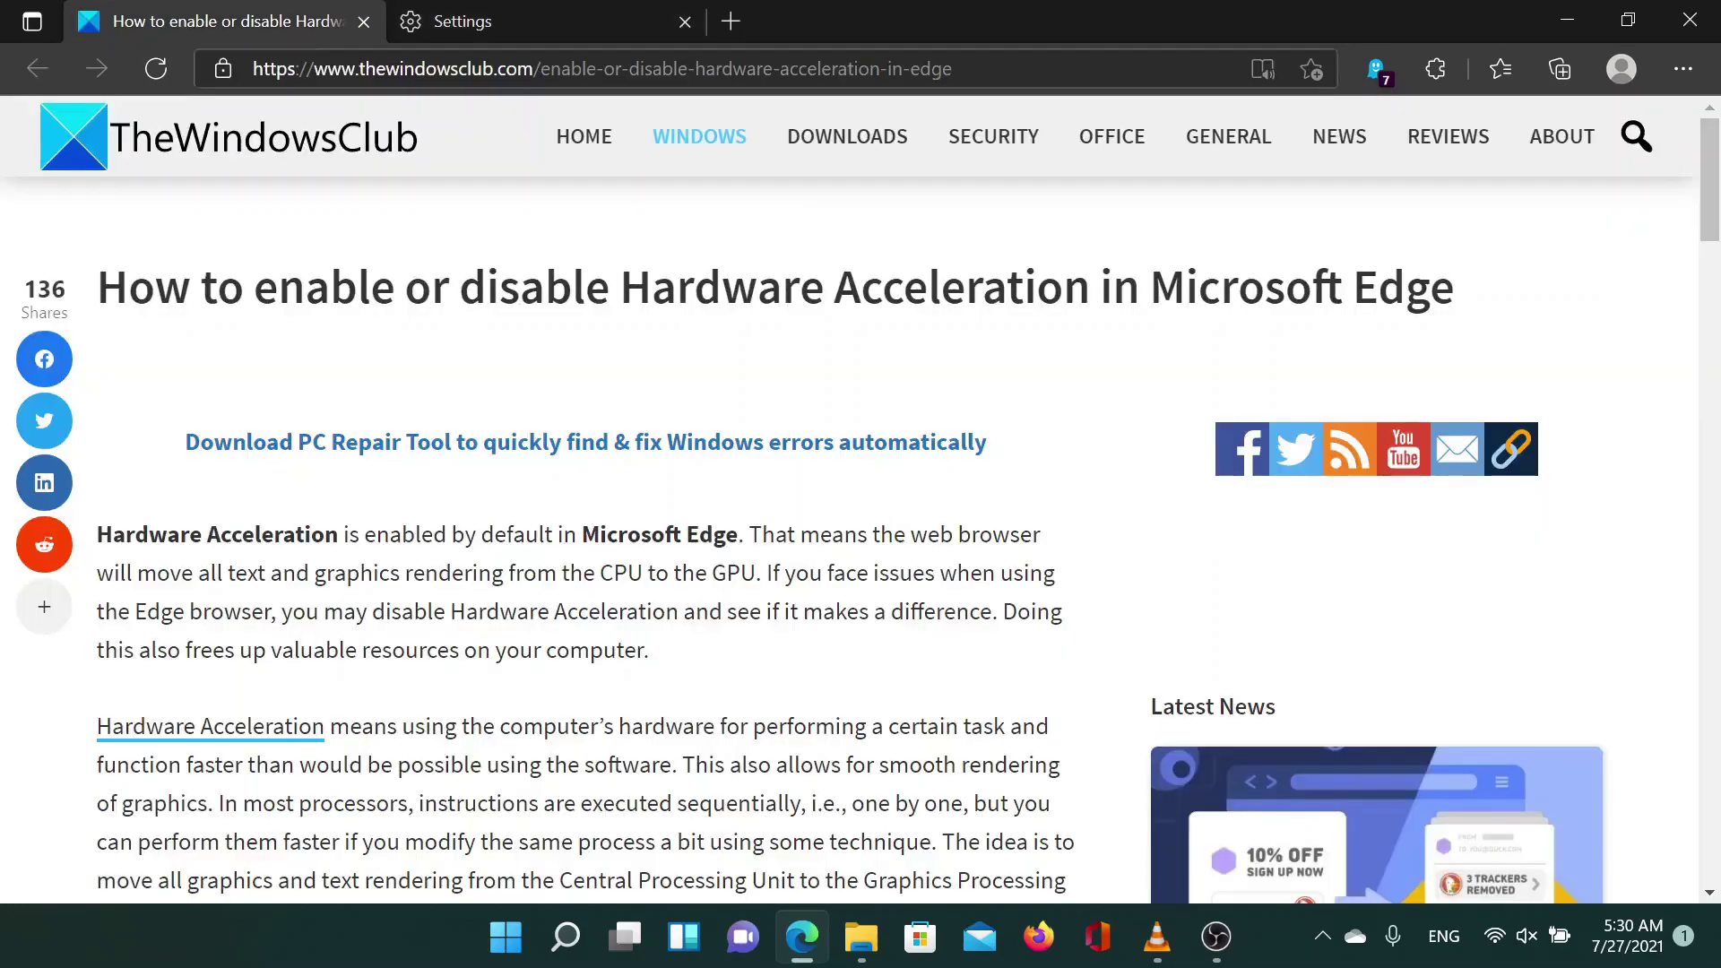